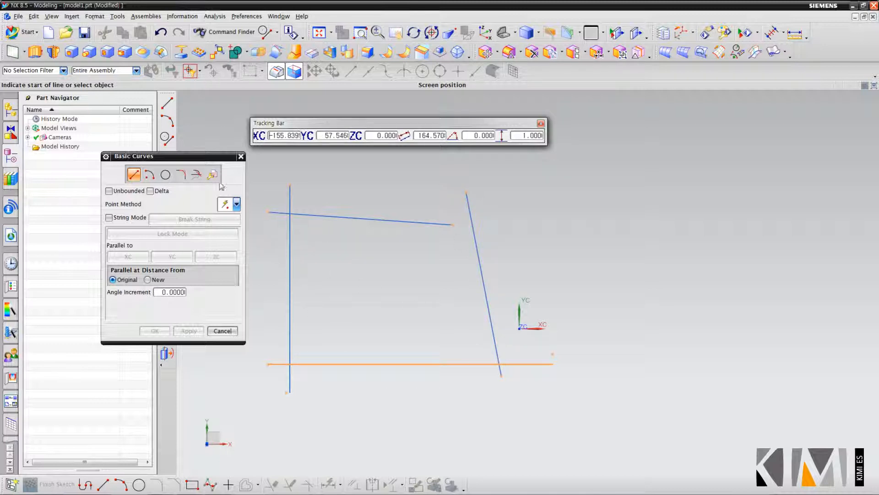
Trim the upper slanted line between the left vertical line and the right slanted line, using Trim Curve with natural curve extension
left_click_drag(205, 158, 184, 156)
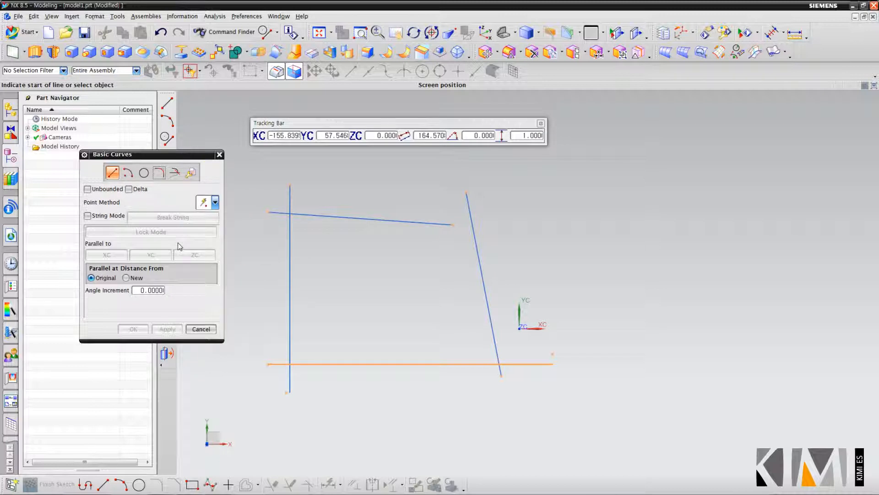
left_click(177, 172)
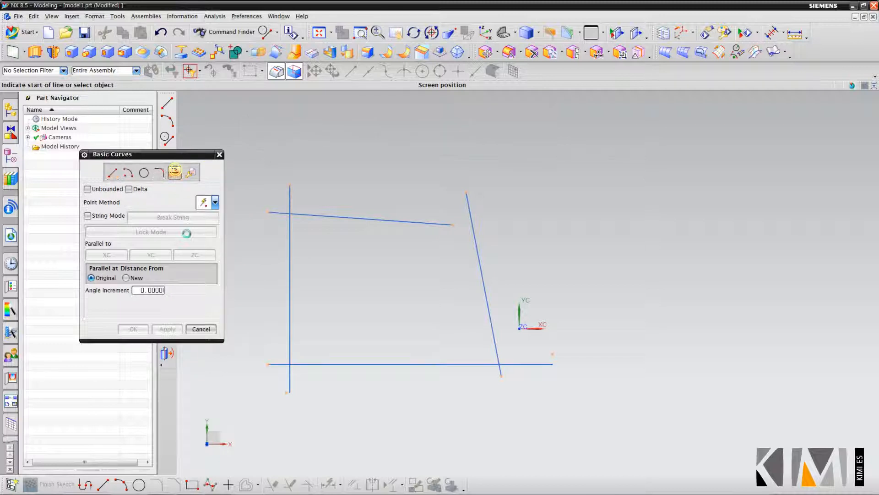
middle_click_drag(255, 236, 297, 230, "shift")
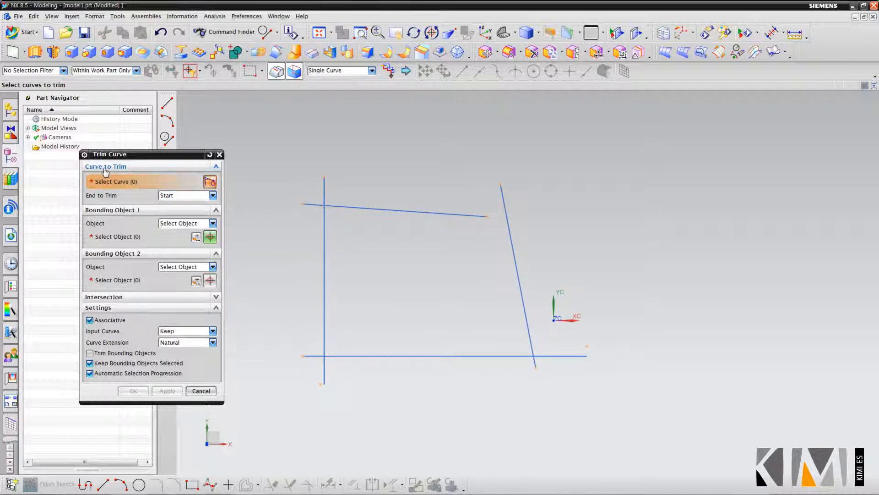
left_click(304, 202)
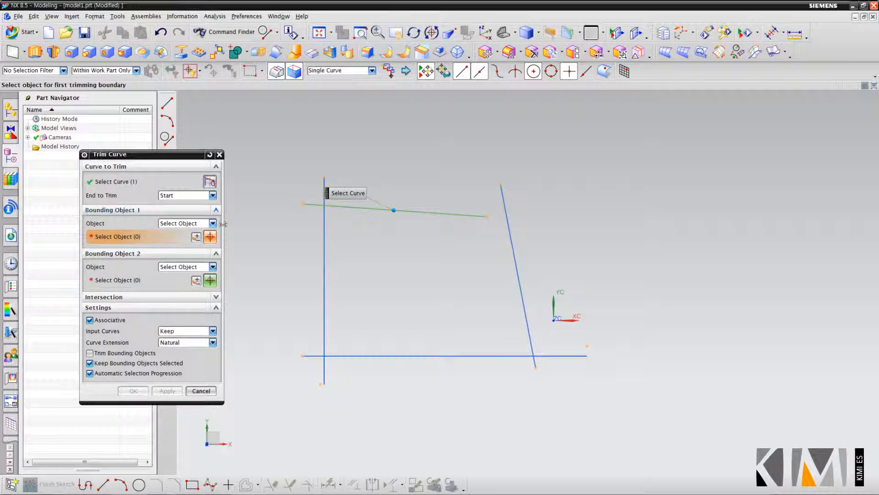
left_click(323, 225)
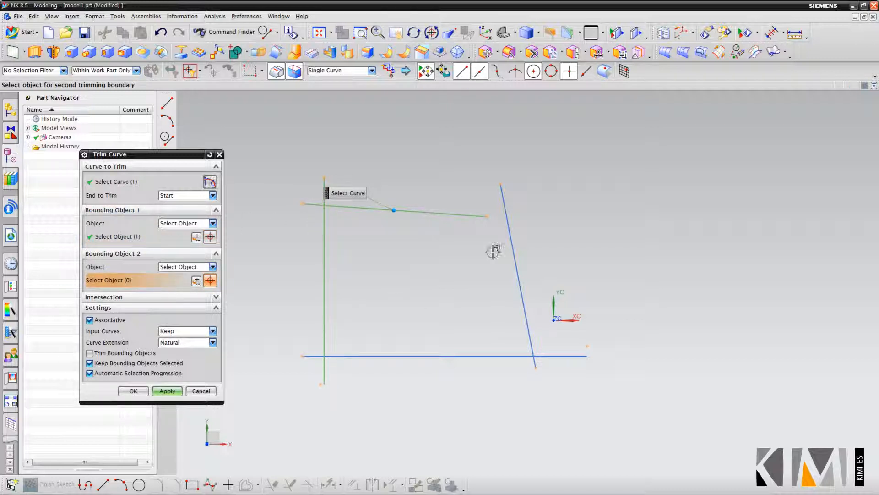
left_click(508, 236)
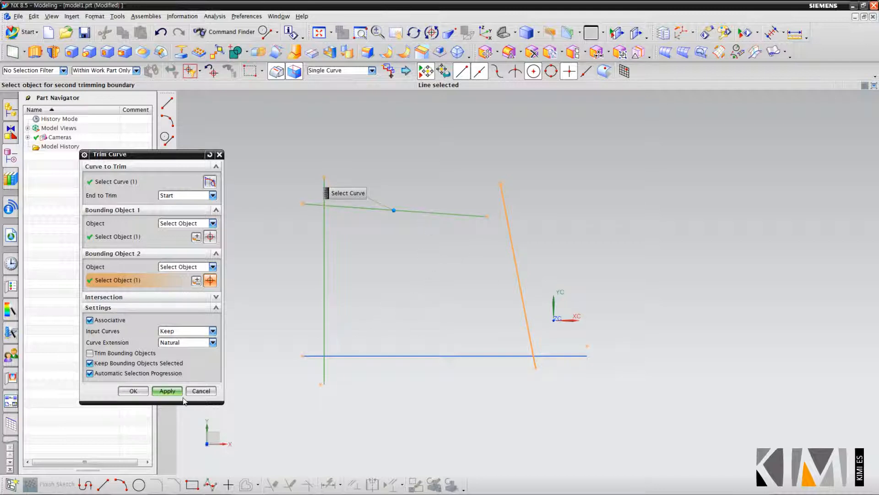
left_click(164, 391)
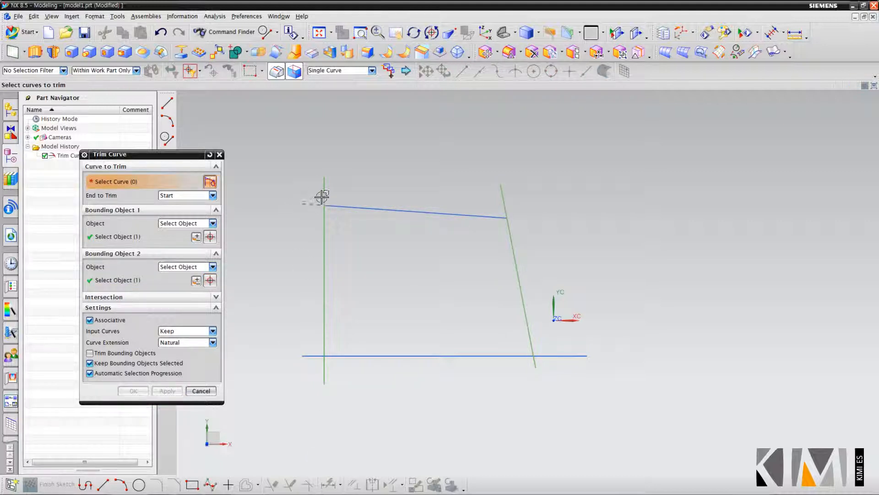
Turn off associativity, trim the lower horizontal line between the same two boundary lines, and close Trim Curve
left_click(104, 320)
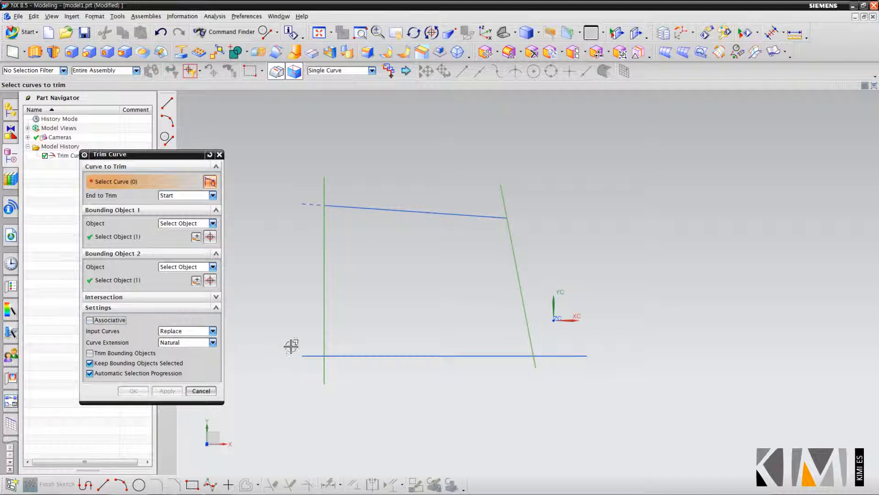
left_click(313, 357)
middle_click(308, 442)
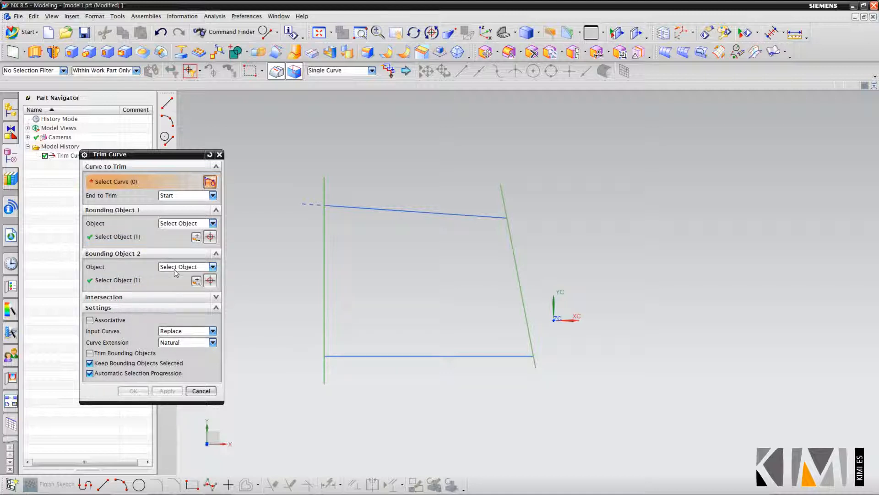
left_click(195, 391)
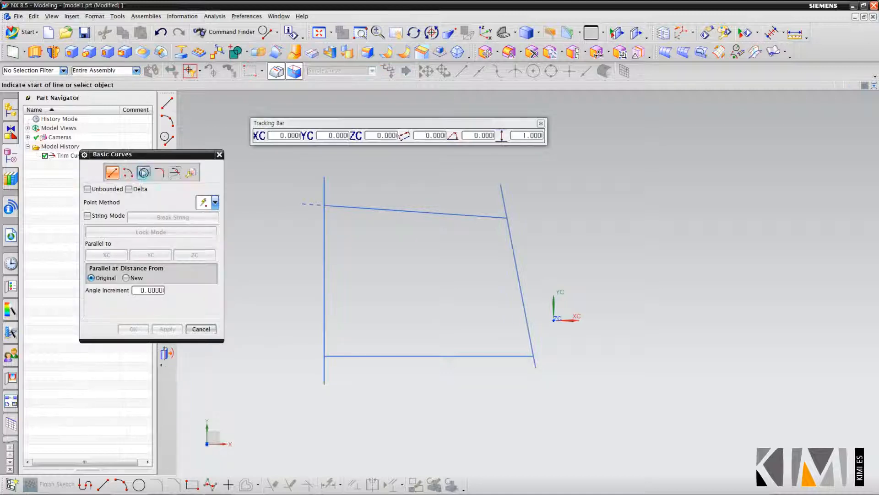
Draw a circle about 34.7 in radius across the lower horizontal line and a smaller circle right of the quadrilateral
left_click(143, 172)
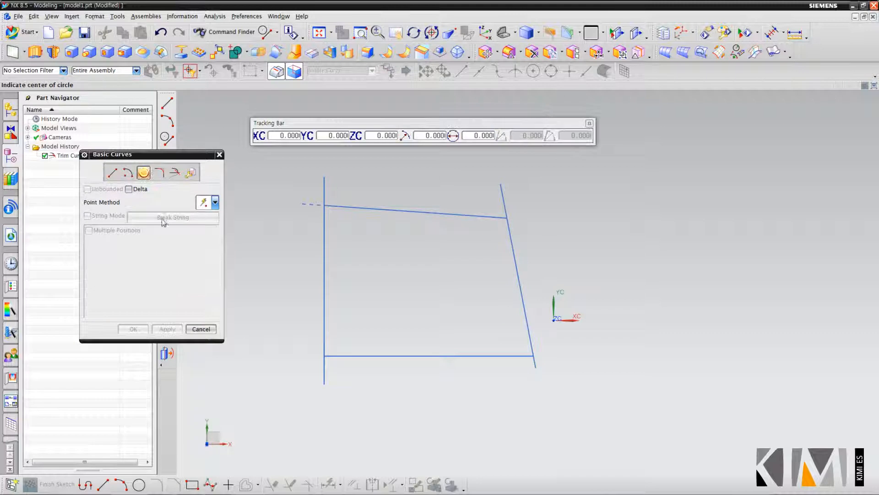
left_click(450, 335)
left_click(468, 390)
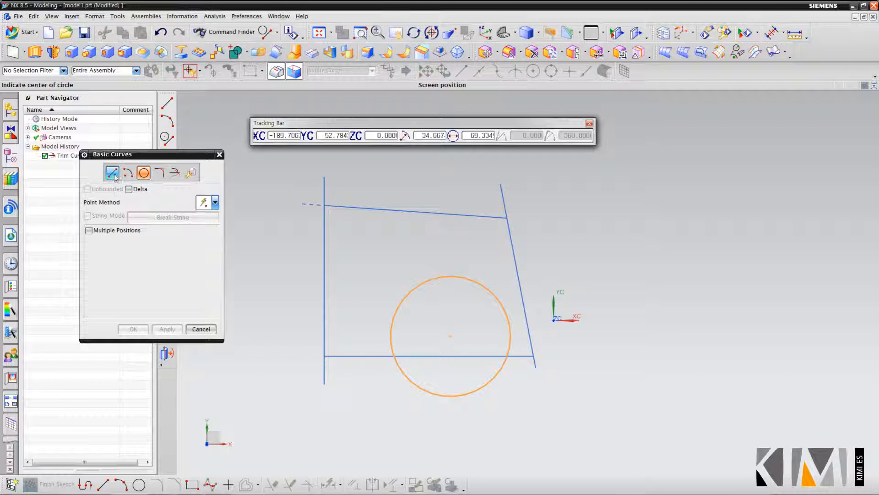
left_click(676, 253)
left_click(683, 303)
Draw a diagonal line through the right-hand circle, extending beyond it on both sides
left_click(111, 172)
left_click(723, 173)
left_click(607, 336)
Try to trim the right-hand circle with the diagonal line as the first boundary only, and undo the trim
left_click(175, 172)
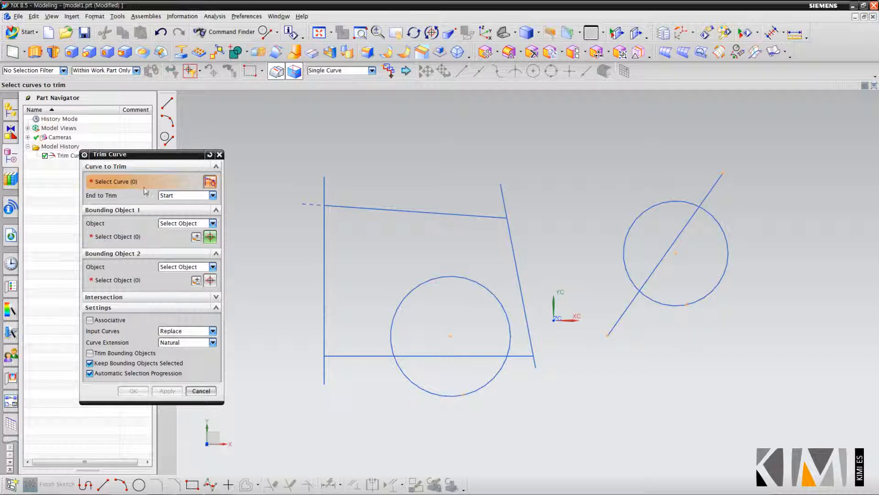
left_click(729, 258)
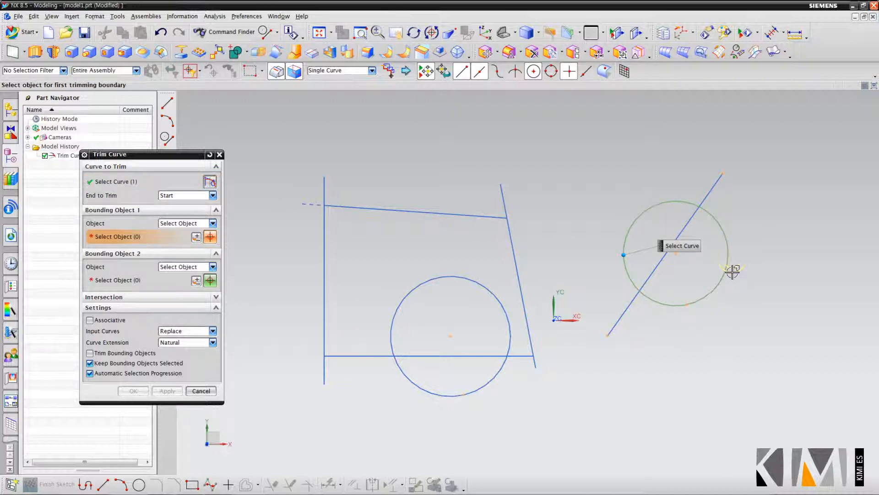
left_click(714, 186)
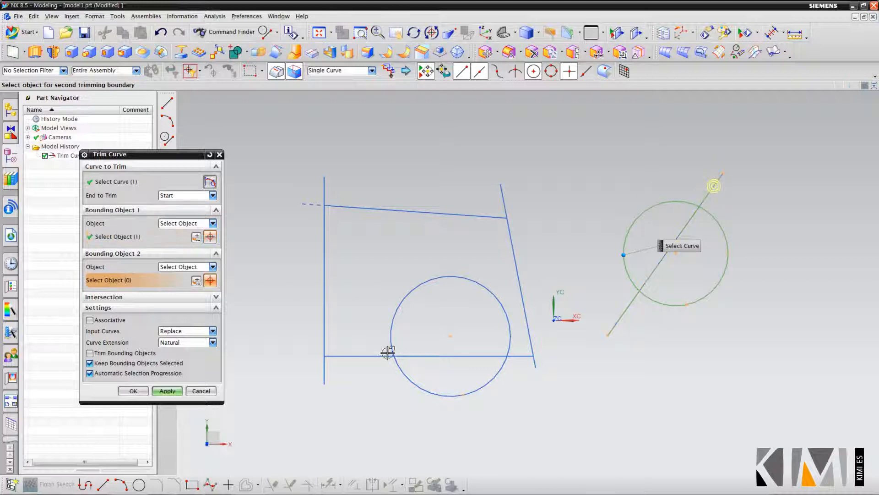
left_click(168, 391)
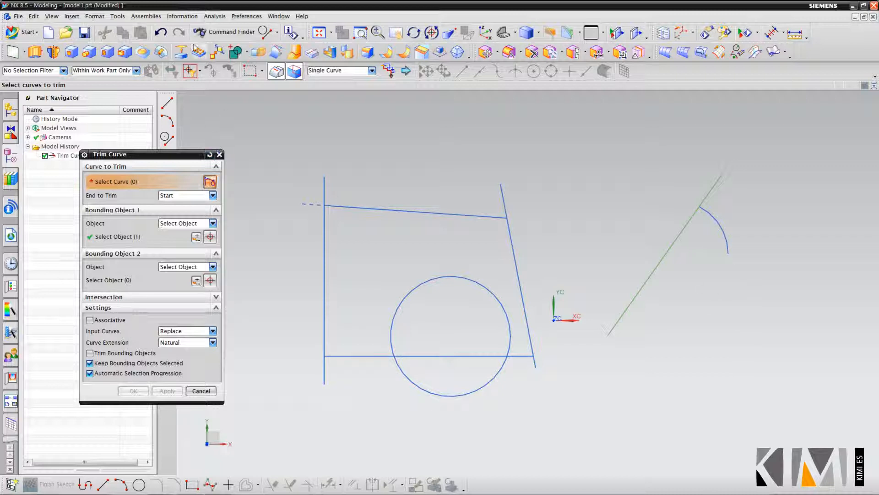
left_click(161, 32)
left_click(162, 32)
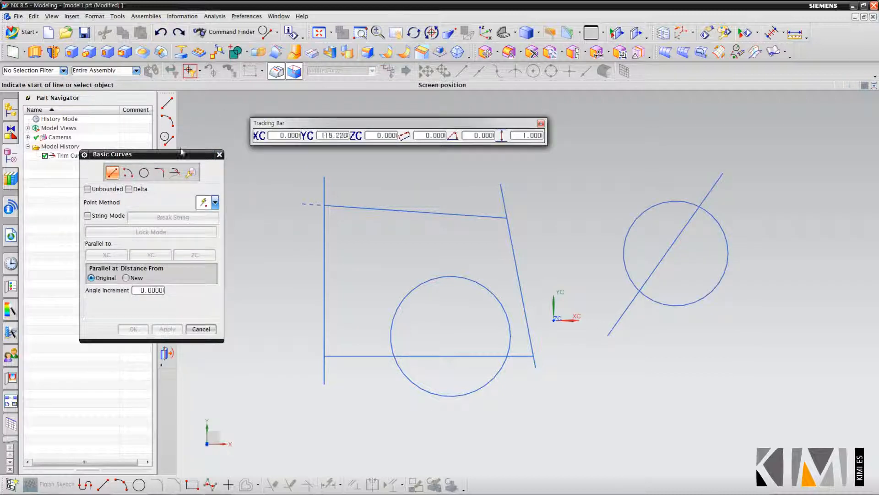
Trim away the lower-right half of the right-hand circle, using the diagonal line as both bounding objects
left_click(175, 173)
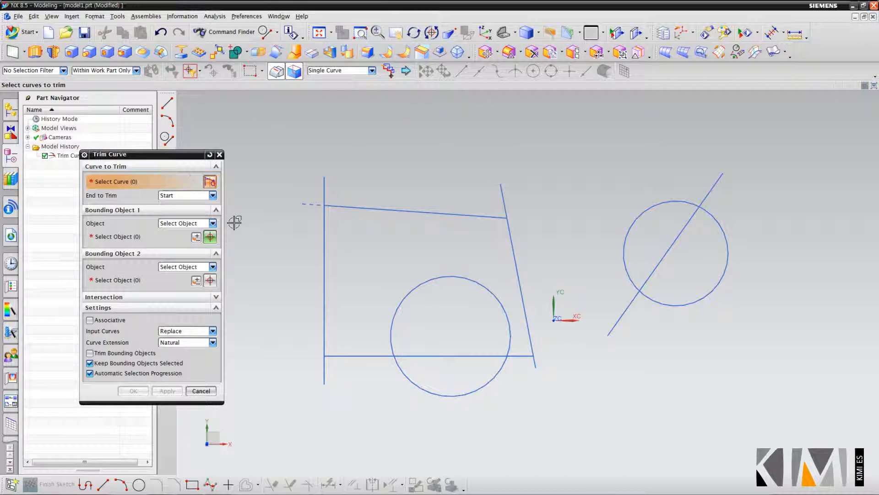
left_click(721, 287)
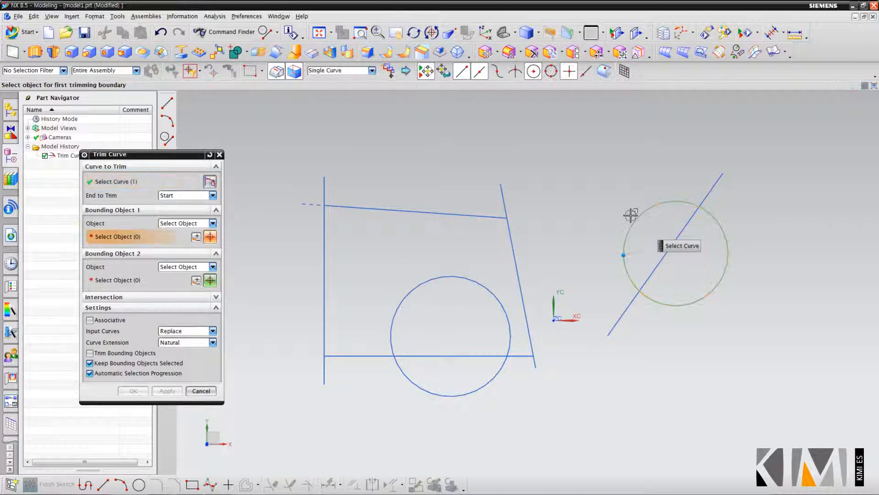
left_click(712, 189)
left_click(625, 311)
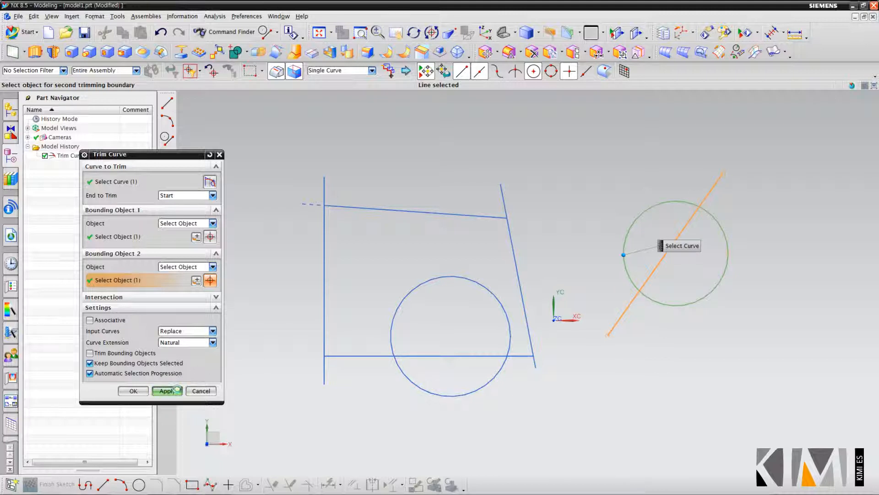
left_click(167, 390)
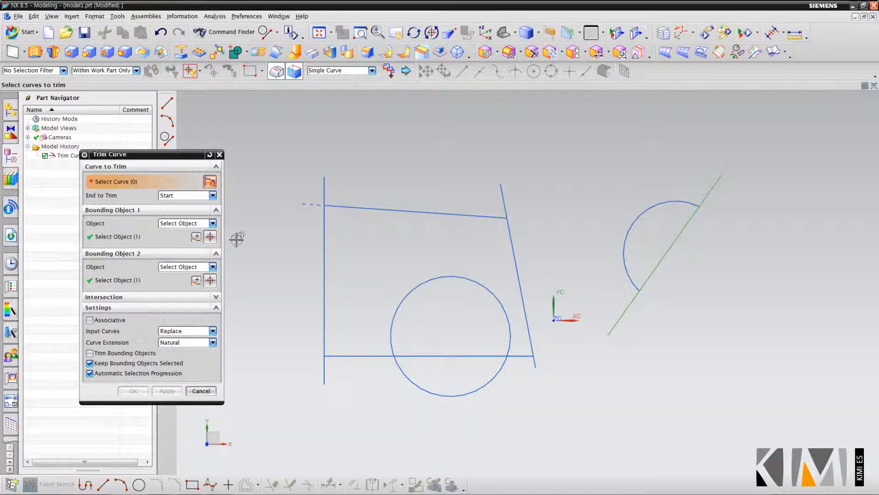
Draw a diagonal line about 105 long through the lower circle, crossing the lower horizontal line
left_click(166, 142)
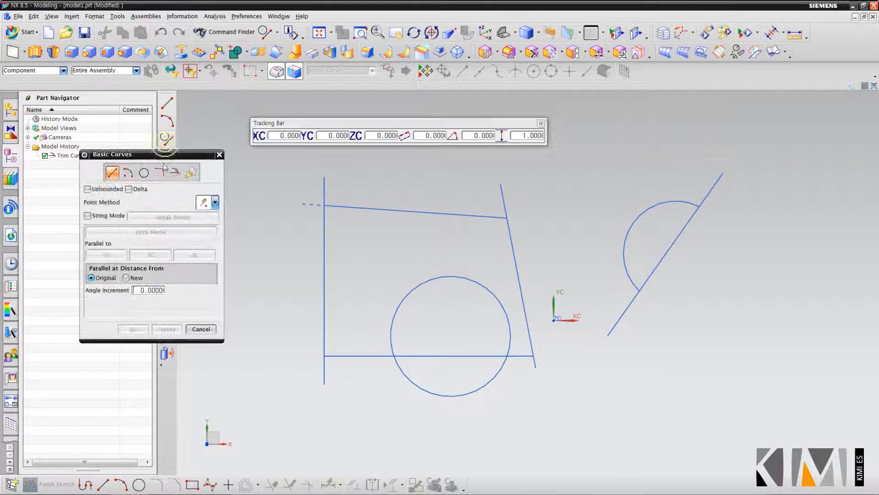
left_click(486, 267)
left_click(391, 420)
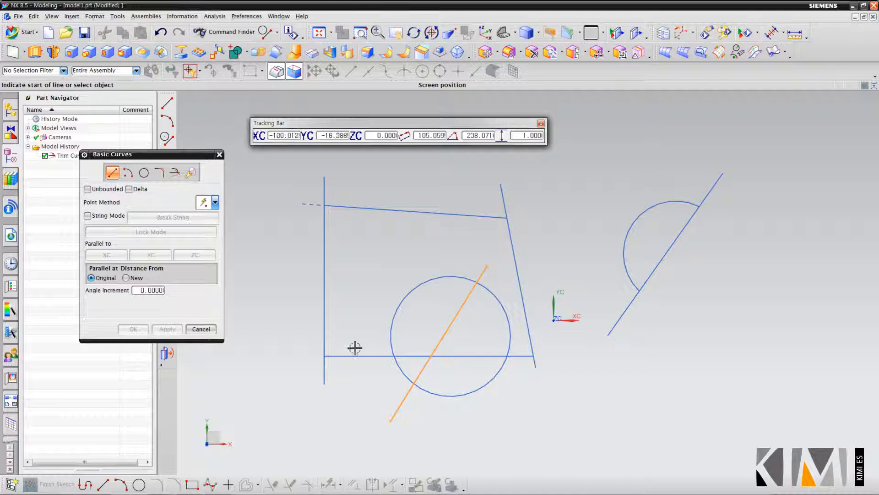
Trim away the lower circle's lower-left arc between the horizontal line and the diagonal line
left_click(175, 172)
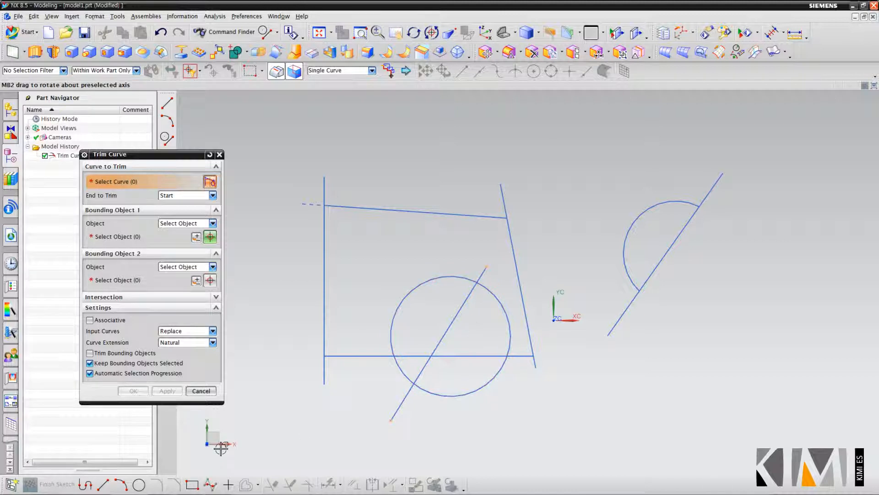
left_click(403, 367)
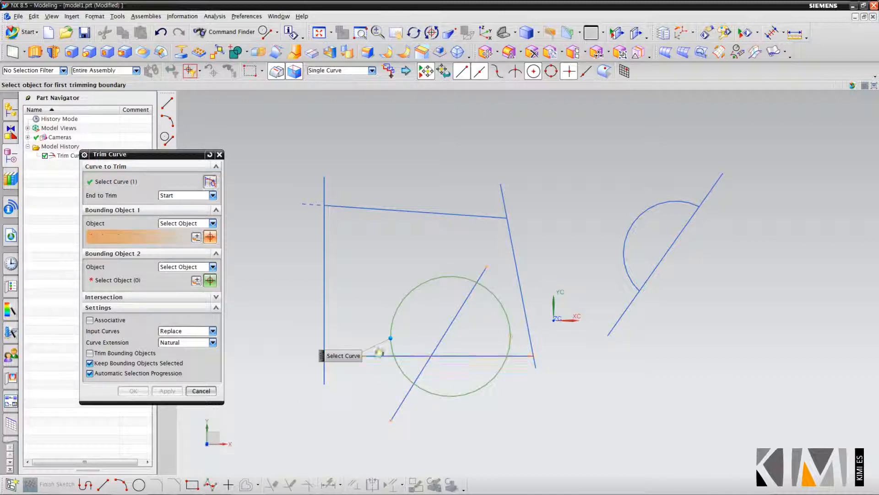
left_click(380, 355)
left_click(404, 399)
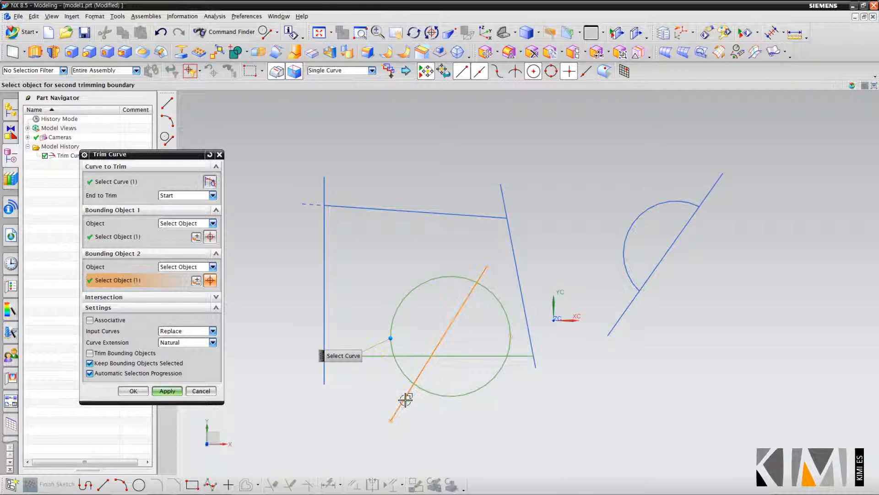
left_click(168, 391)
Try to trim the circle's right arc and its lower-left arc between the same two lines with natural curve extension
left_click(493, 299)
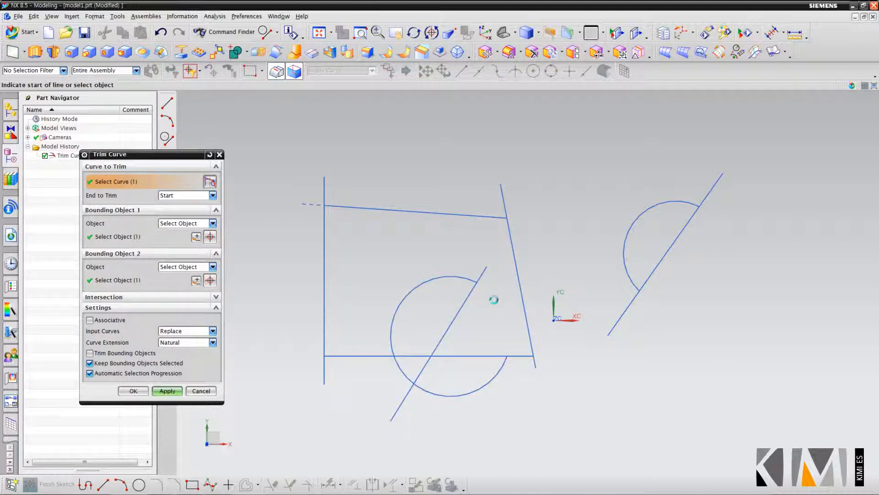
left_click(399, 368)
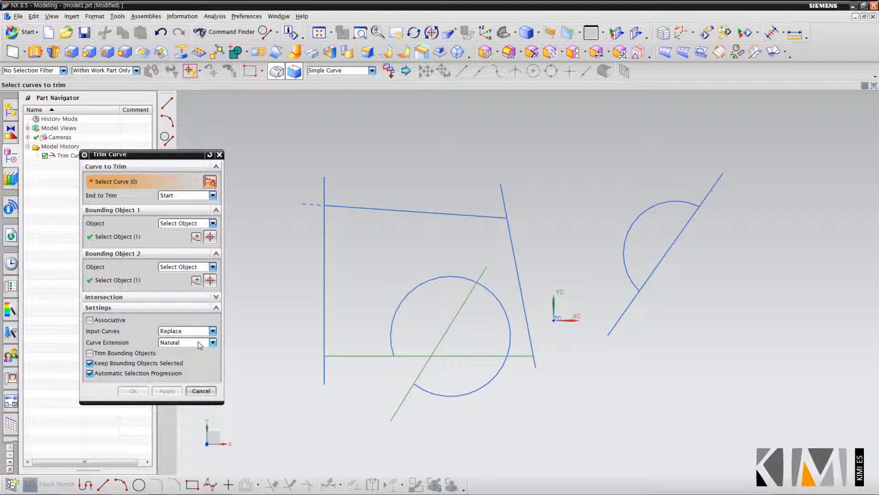
Set the curve extension to None and trim away the circle's right arc between the same two lines
left_click(200, 345)
left_click(201, 376)
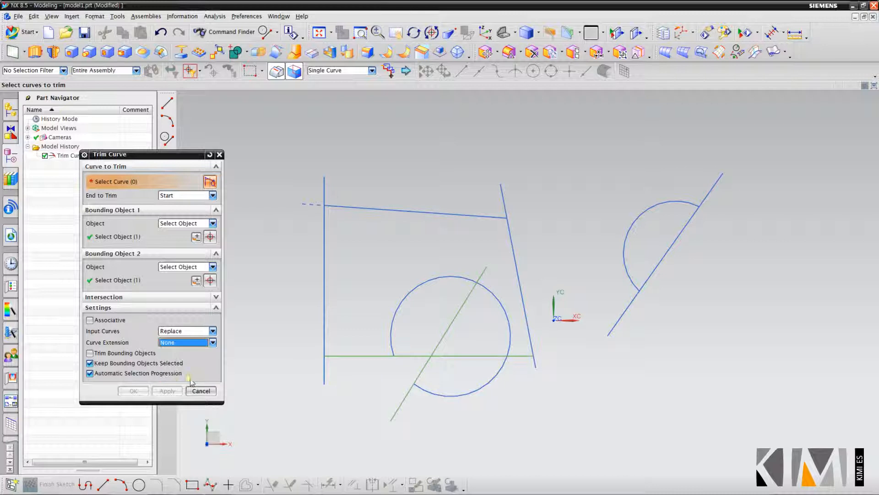
left_click(505, 308)
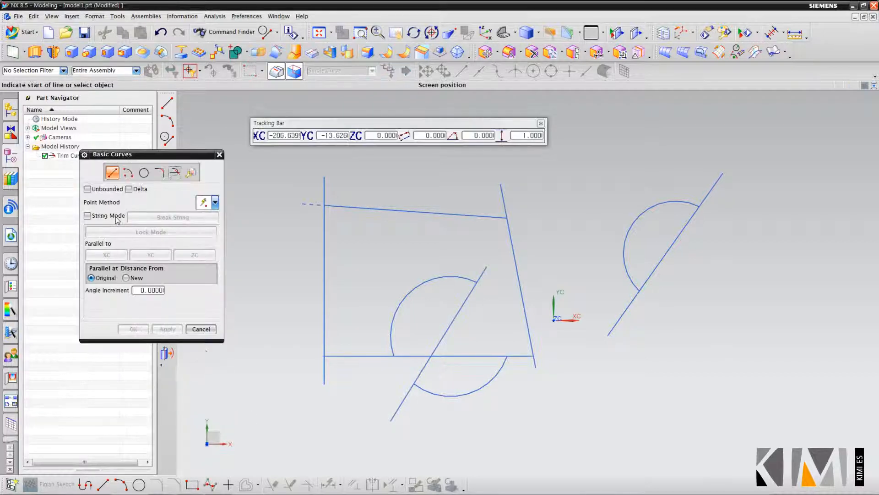
Draw four short crossing lines in a hash pattern below the trimmed half circle, two near-horizontal and two near-vertical
left_click(682, 330)
left_click(753, 330)
left_click(742, 310)
left_click(749, 401)
left_click(768, 369)
left_click(662, 376)
left_click(693, 400)
left_click(700, 304)
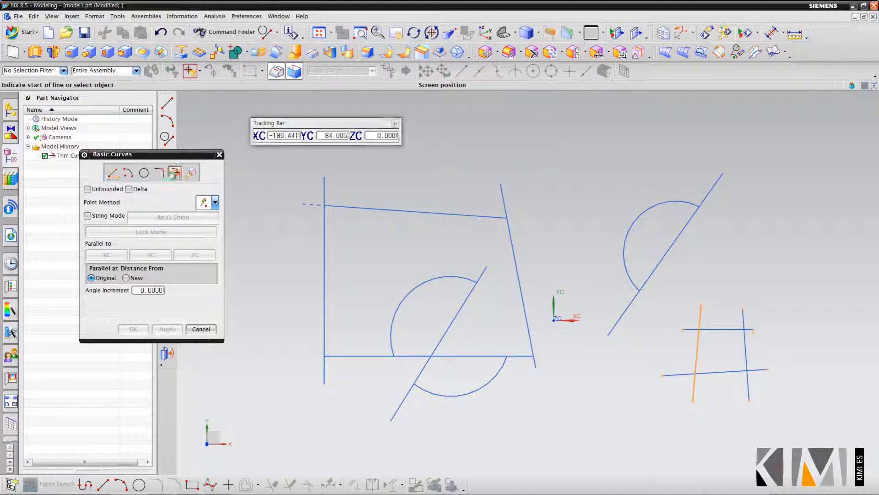
Trim the upper near-horizontal line of the hash pattern between the two near-vertical lines, with Trim Bounding Objects enabled to cut their upper ends too
left_click(174, 172)
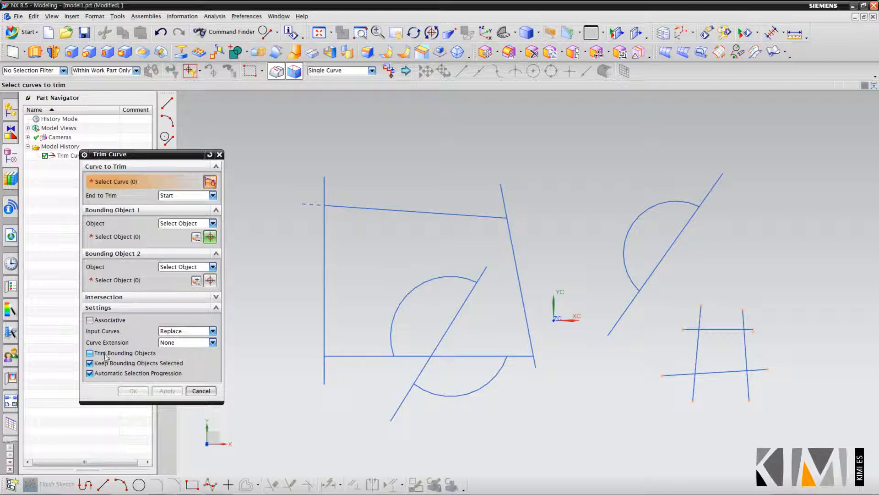
scroll(774, 362, "up", 3)
middle_click_drag(770, 363, 705, 316, "shift")
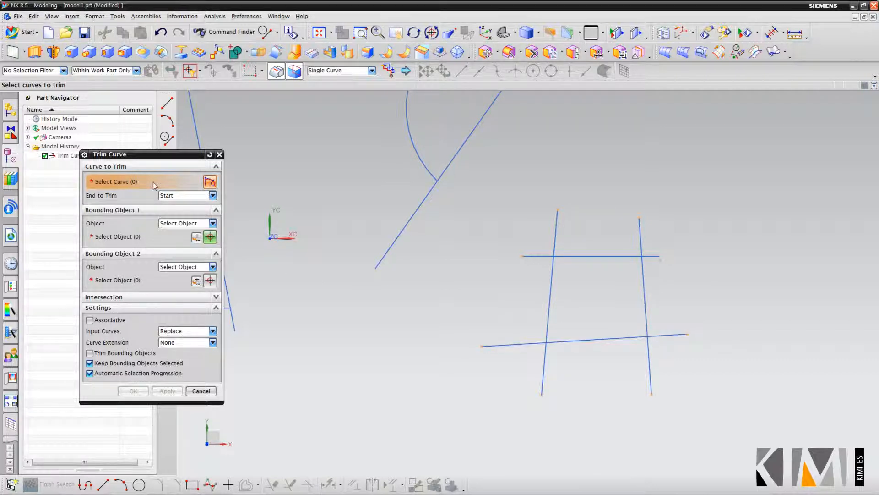
left_click(533, 255)
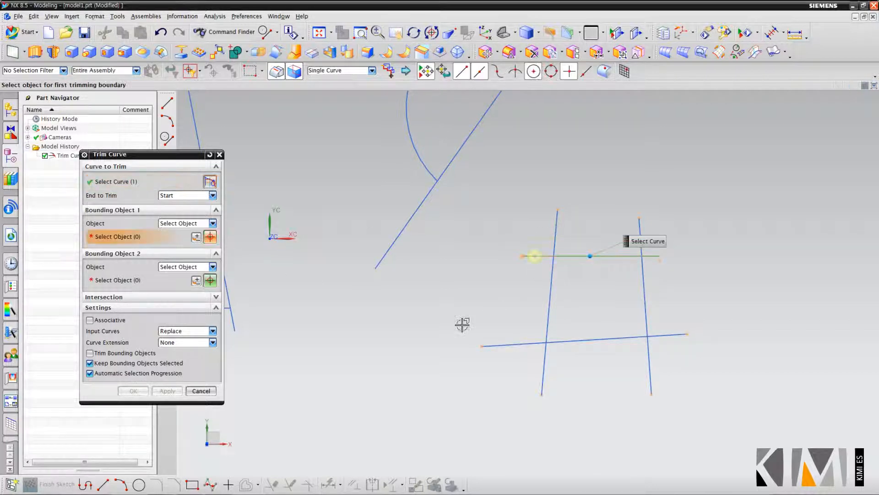
left_click(137, 353)
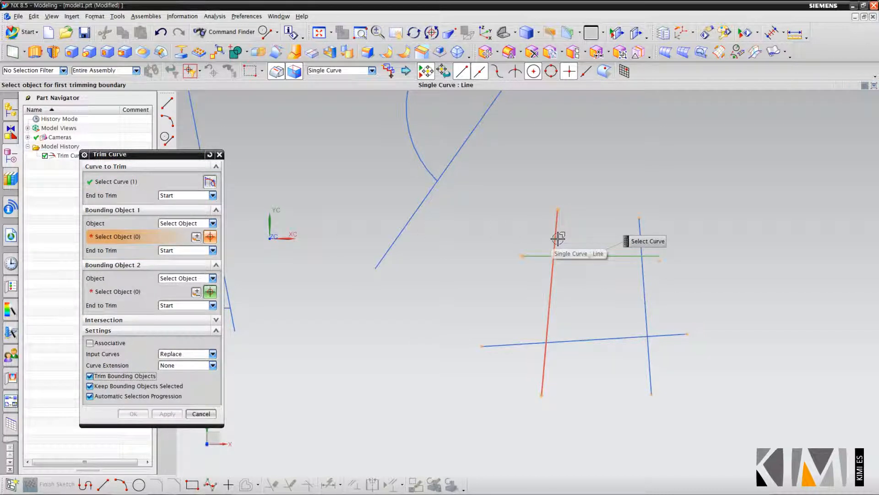
left_click(557, 239)
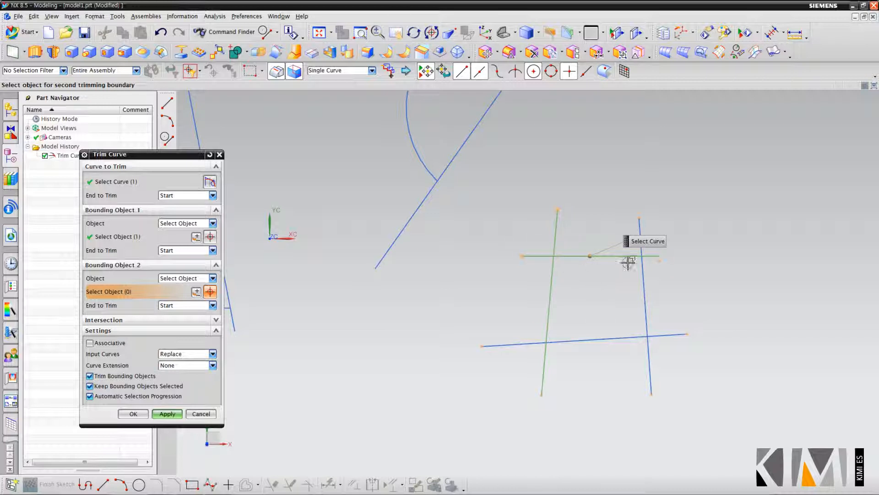
left_click(642, 250)
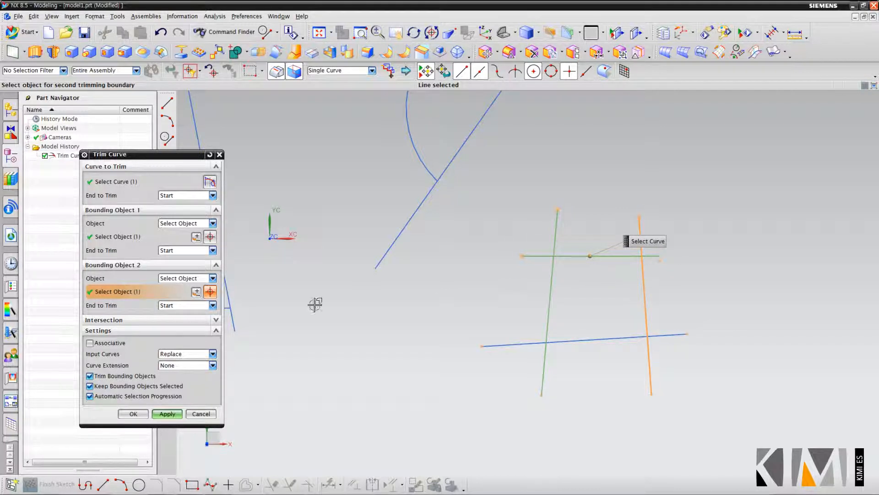
left_click(167, 413)
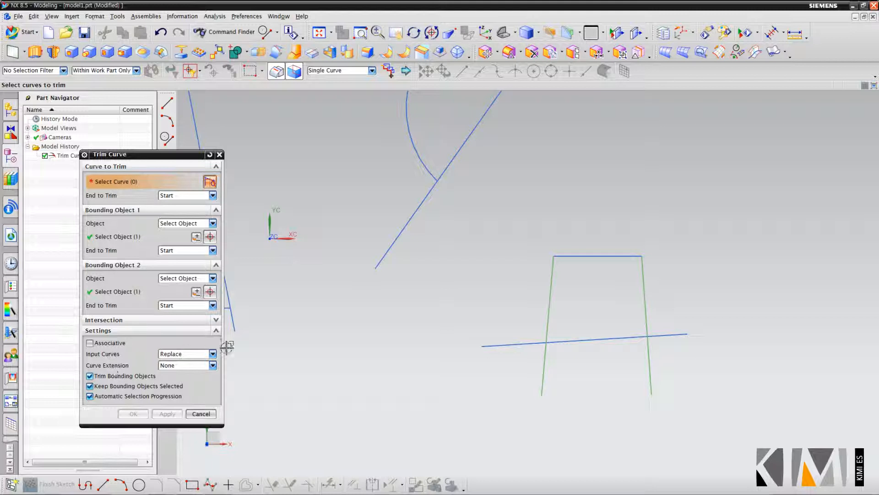
Review the Input Curves choices without associativity, and enable Associative with the input curves set to Keep
left_click(212, 354)
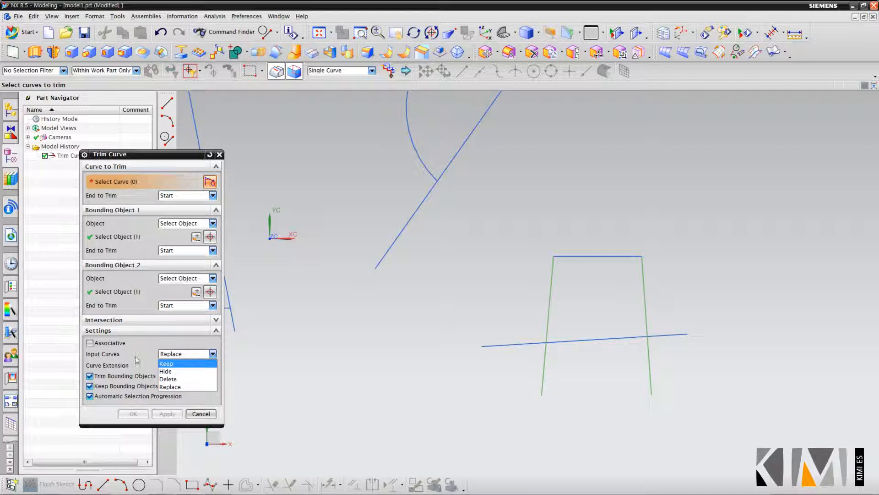
left_click(94, 347)
left_click(90, 343)
left_click(186, 354)
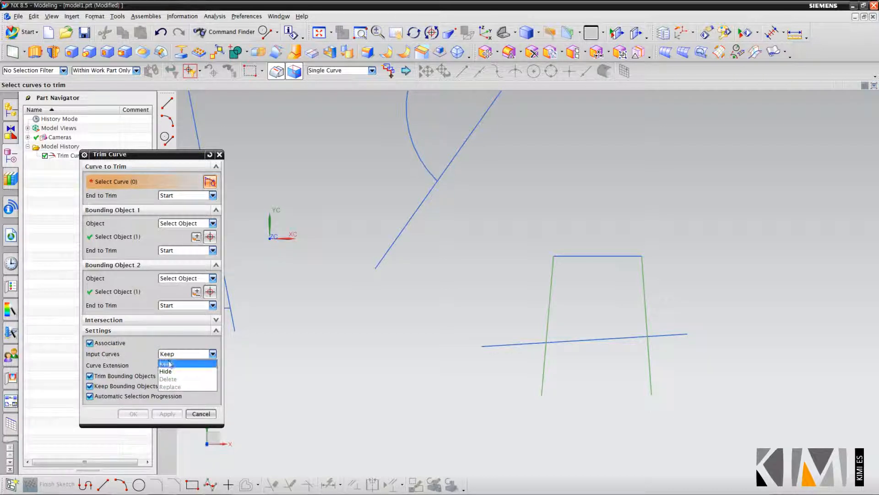
left_click(152, 347)
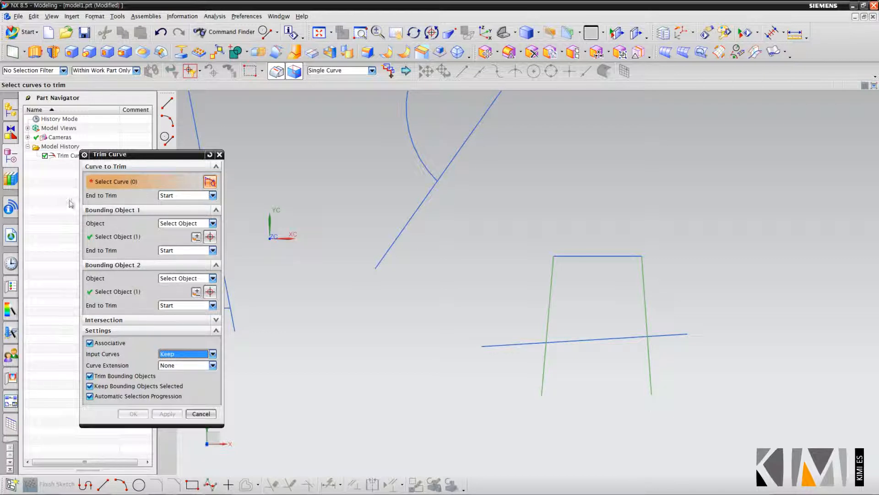
Try End as the end to trim for the curve, check the same option for the first bounding object, and restore Start
left_click(185, 195)
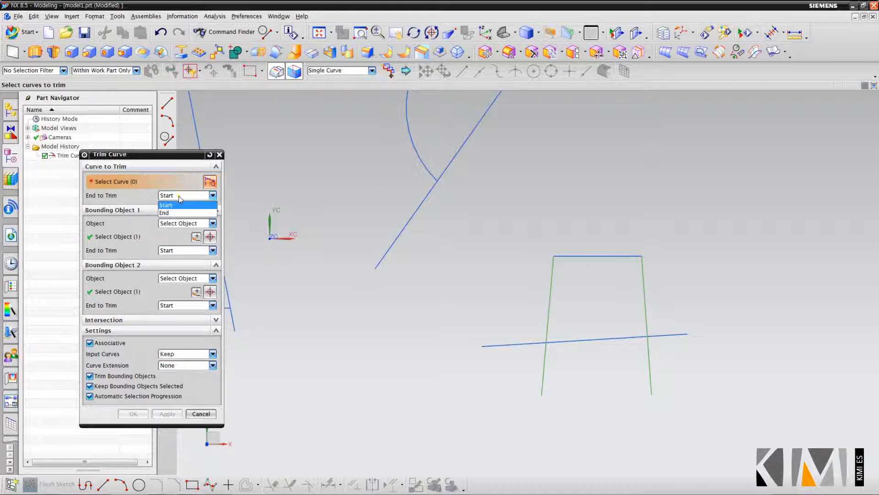
left_click(181, 213)
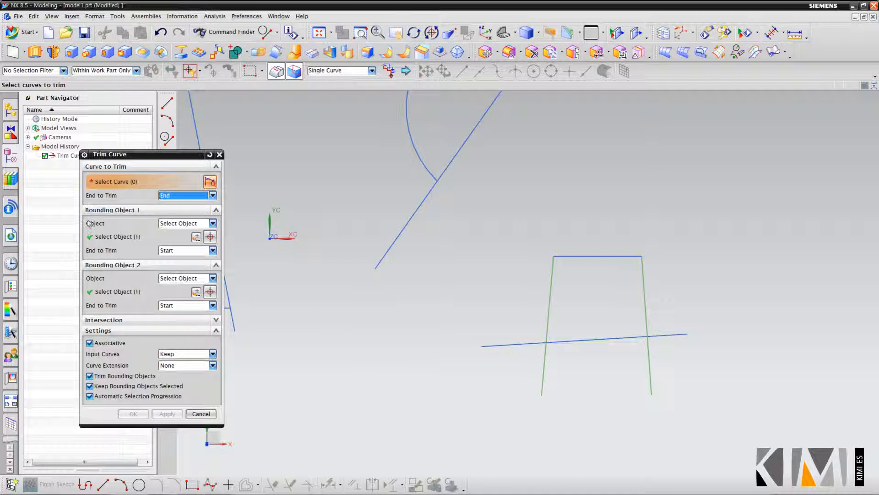
left_click(173, 251)
left_click(170, 260)
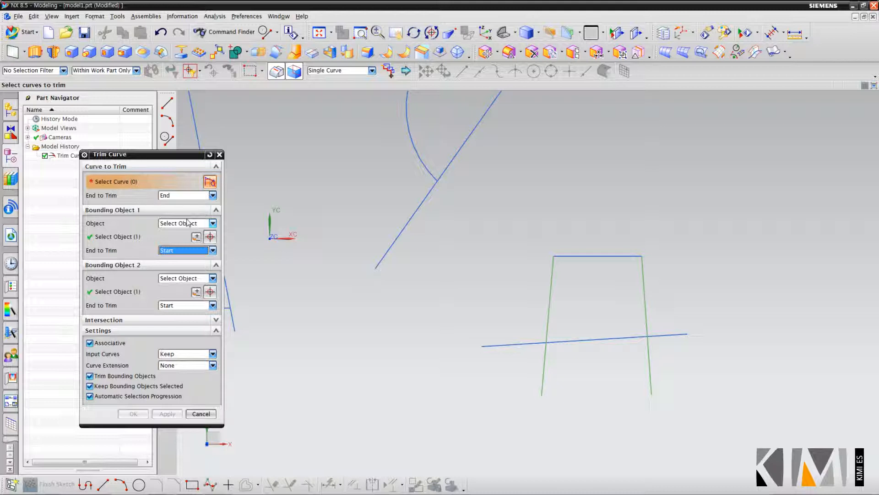
left_click(173, 197)
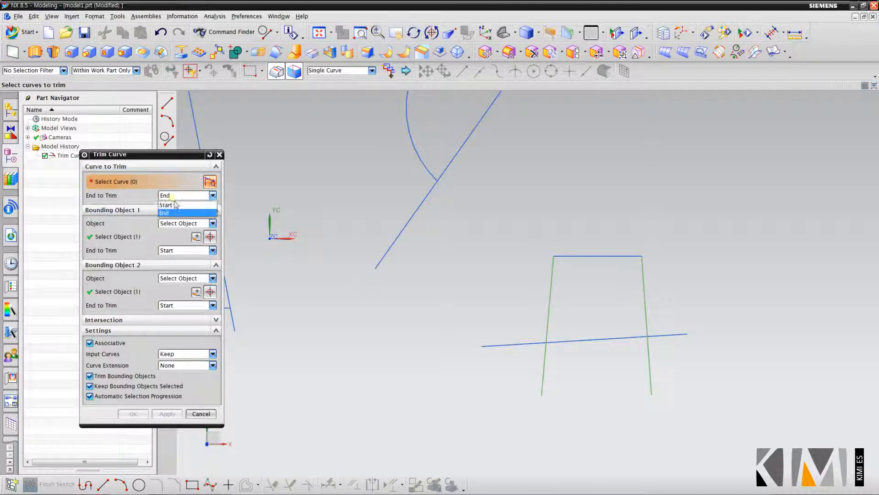
left_click(167, 205)
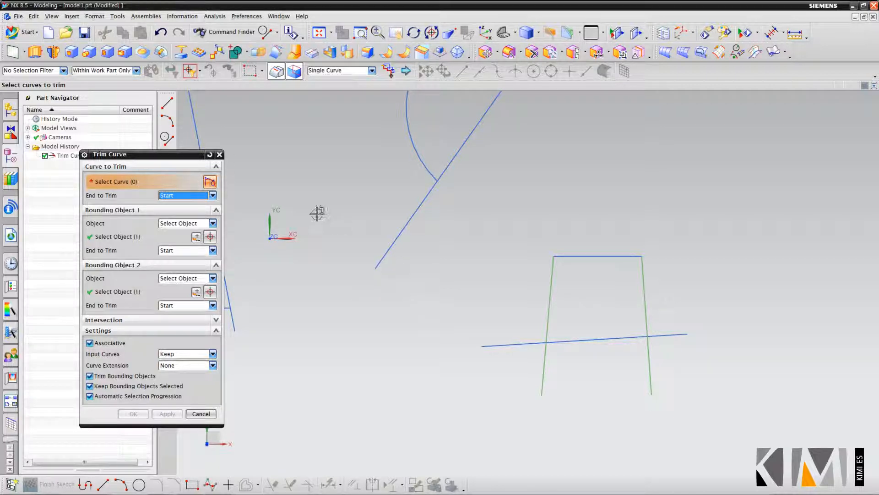
Move the Trim Curve dialog clear of the Part Navigator, reset it to its defaults and show its settings
left_click_drag(200, 157, 328, 159)
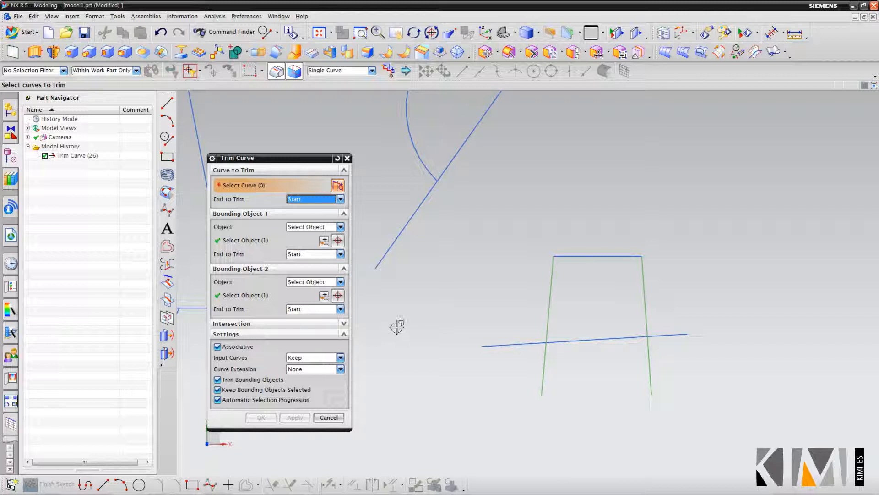
left_click(337, 159)
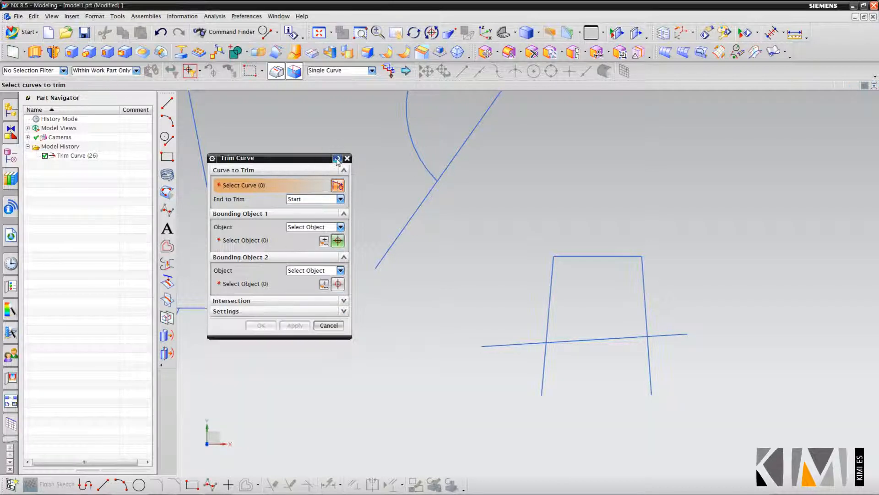
left_click(268, 311)
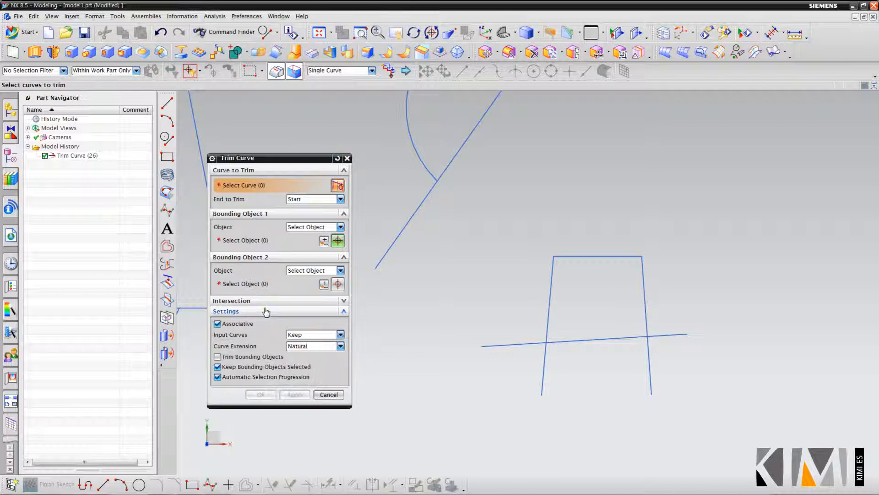